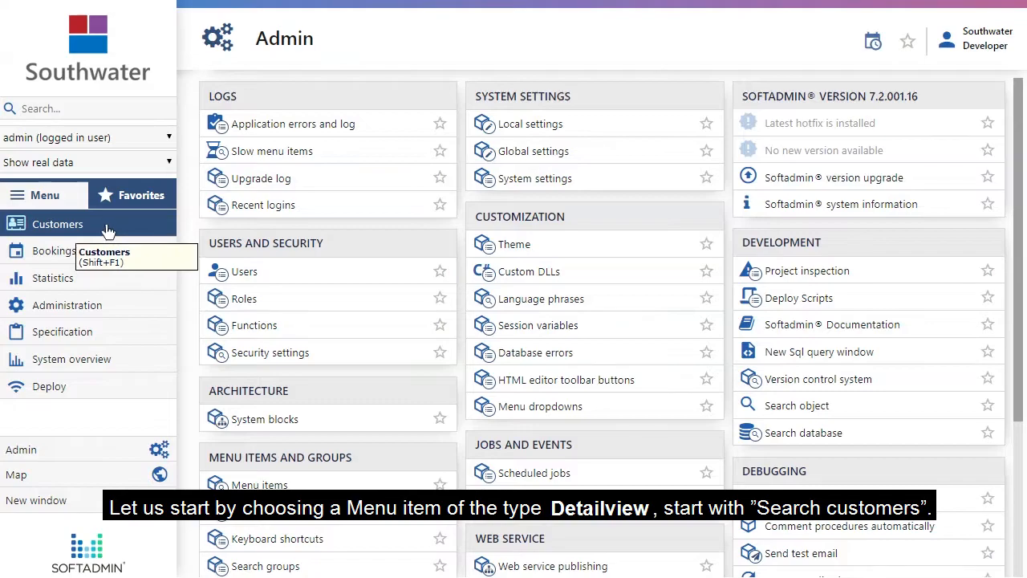
Search the customers for 'ui' and open the detail view of Squid Enterprises.
{"action": "left_click", "coordinate": [108, 231]}
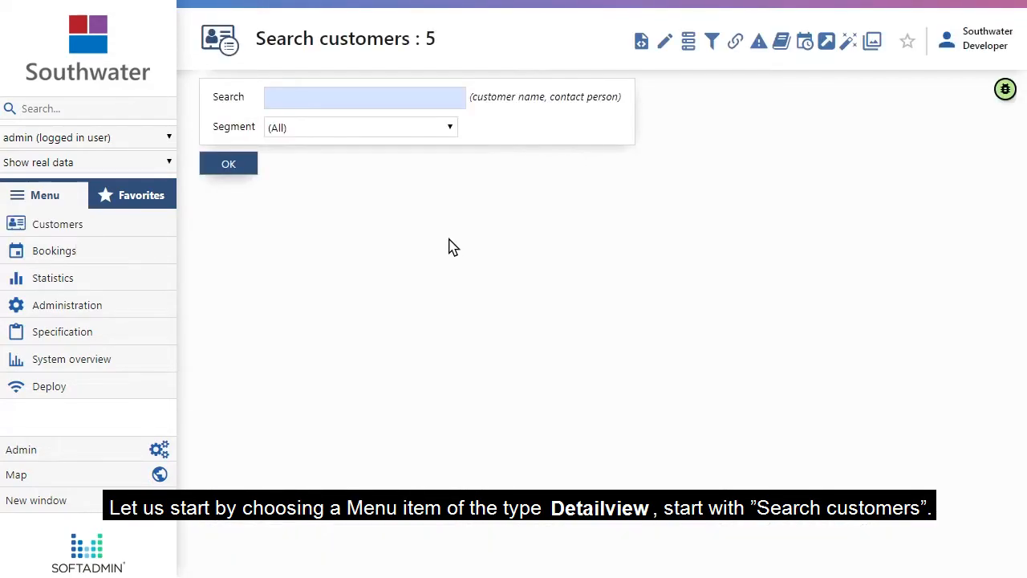
{"action": "type", "text": "ui"}
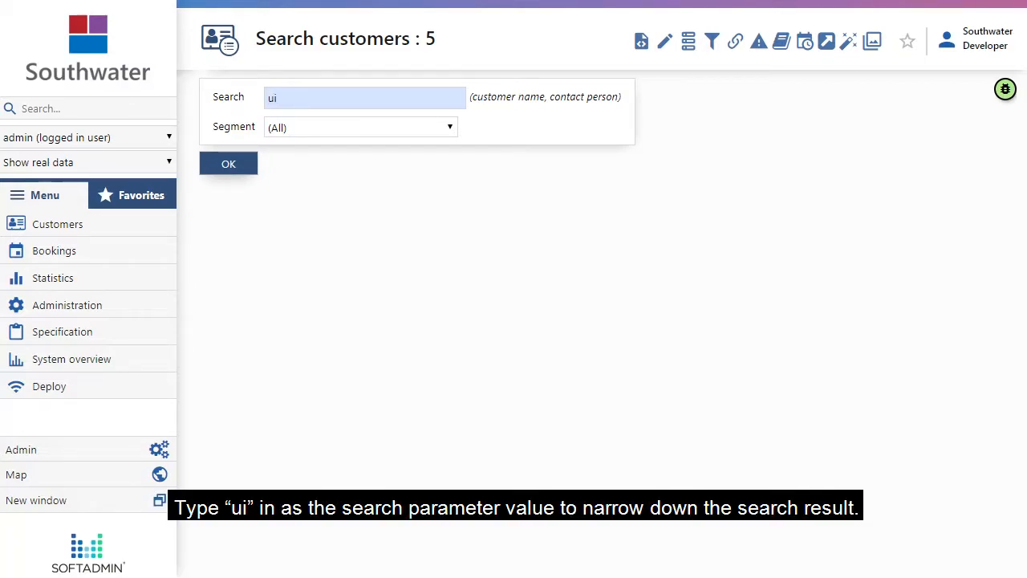
{"action": "key", "text": "Return"}
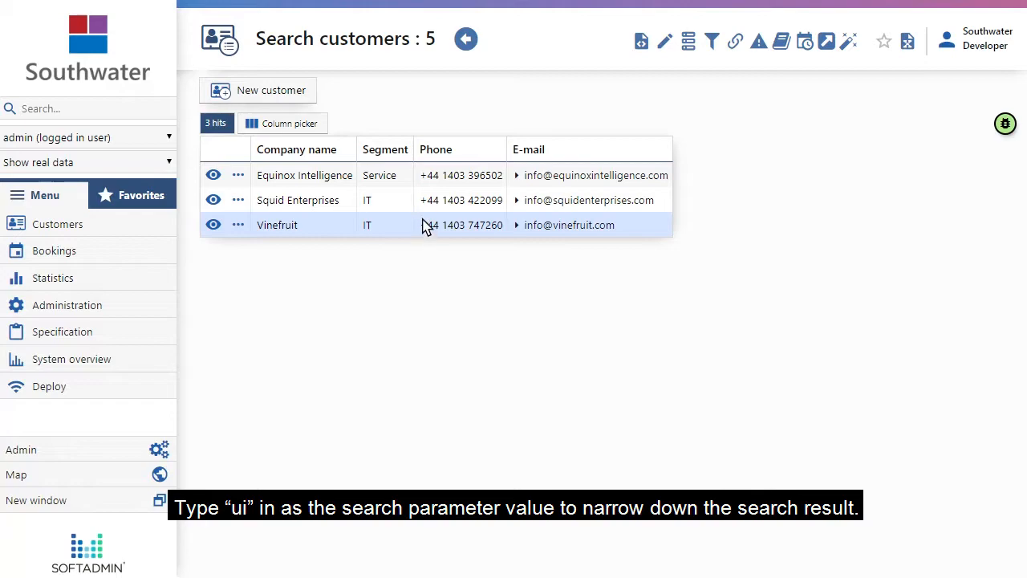
{"action": "left_click", "coordinate": [213, 200]}
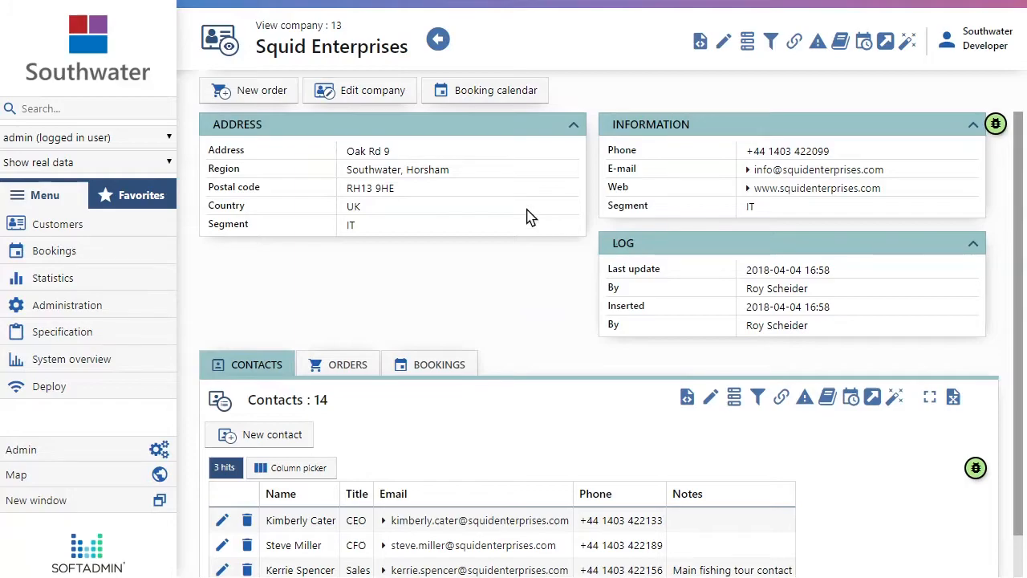
Collapse and re-expand the Address and Log info boxes, and show the company's bookings.
{"action": "left_click", "coordinate": [573, 127]}
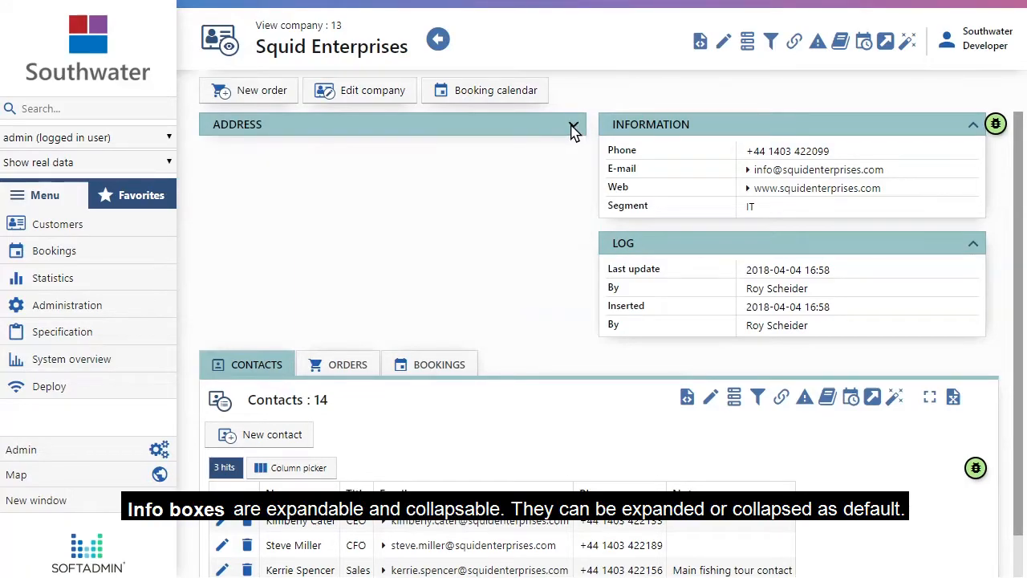
{"action": "left_click", "coordinate": [572, 127]}
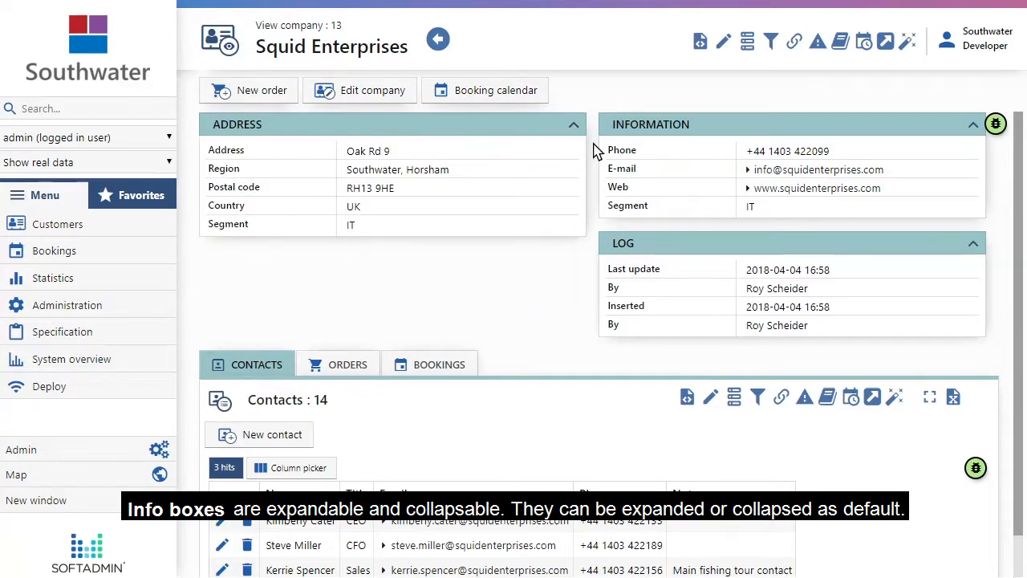
{"action": "left_click", "coordinate": [978, 245]}
{"action": "left_click", "coordinate": [984, 248]}
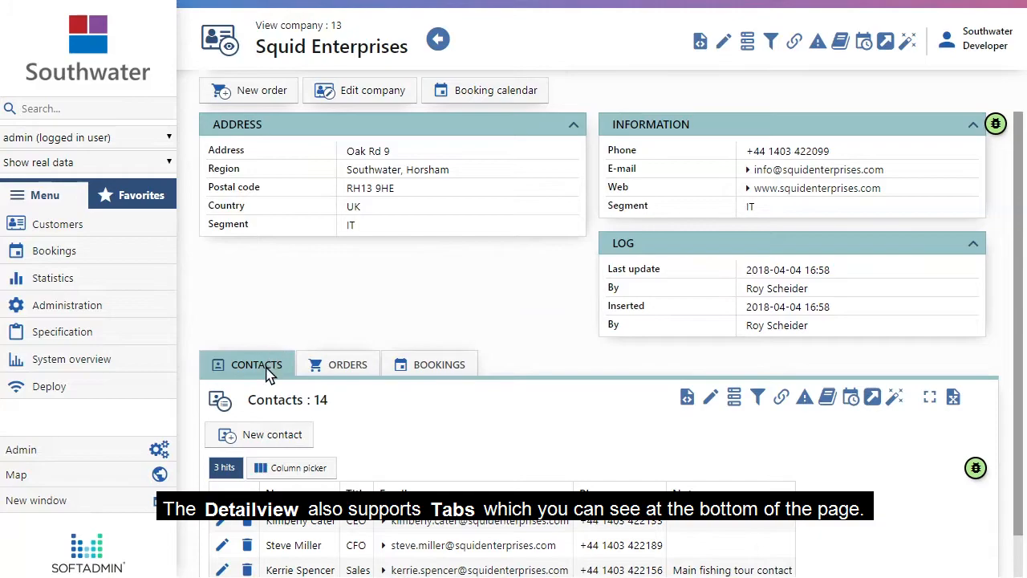
{"action": "left_click", "coordinate": [430, 368]}
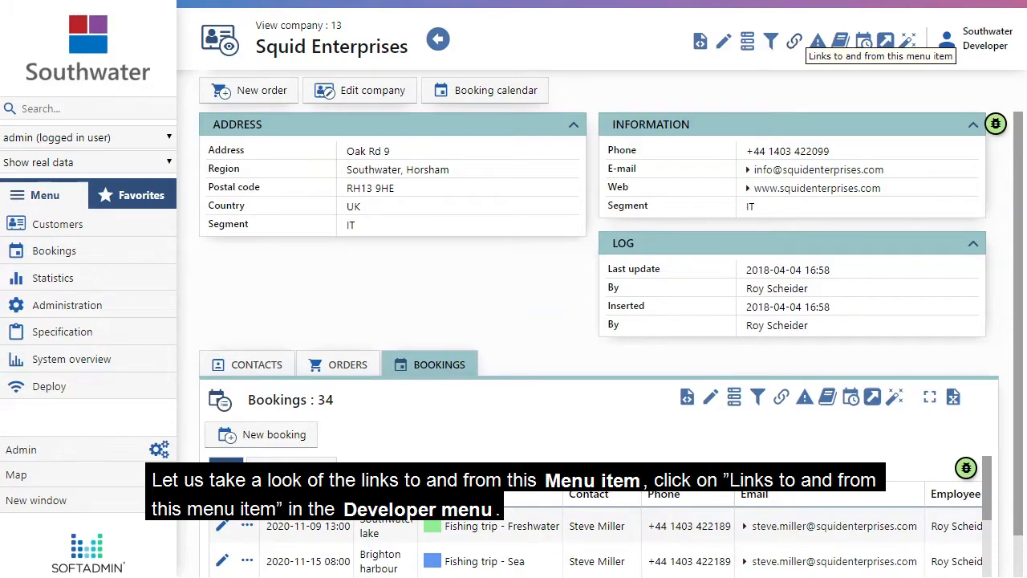
List the links to and from the View company menu item, sorted by direction with the 'To' links first.
{"action": "left_click", "coordinate": [796, 45]}
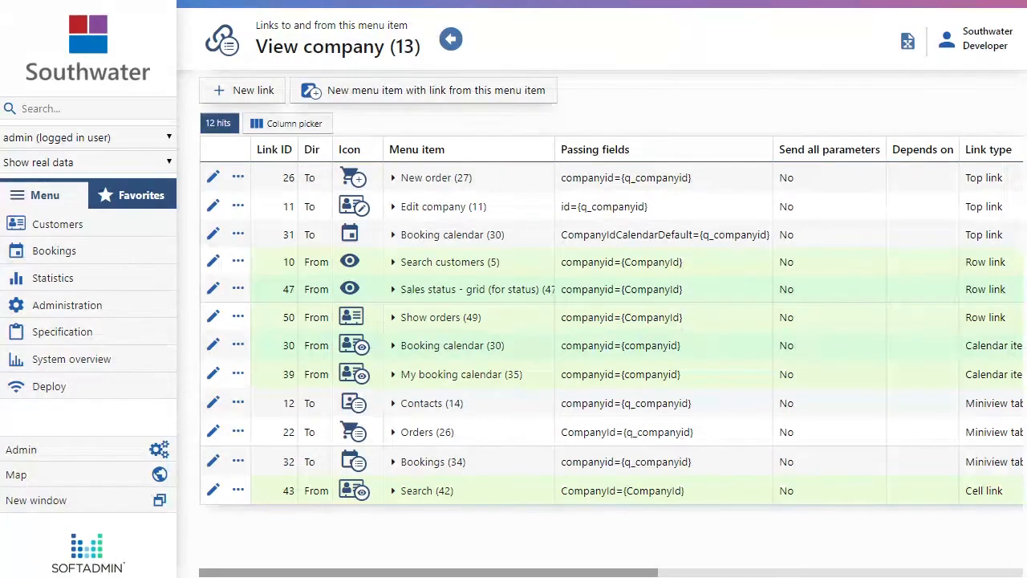
{"action": "left_click", "coordinate": [313, 152]}
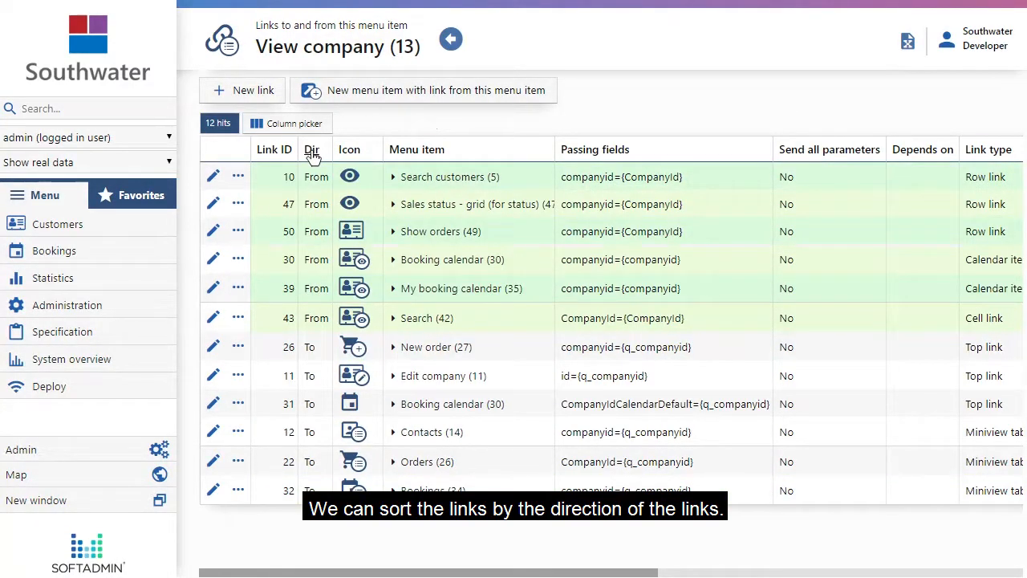
{"action": "left_click", "coordinate": [312, 152]}
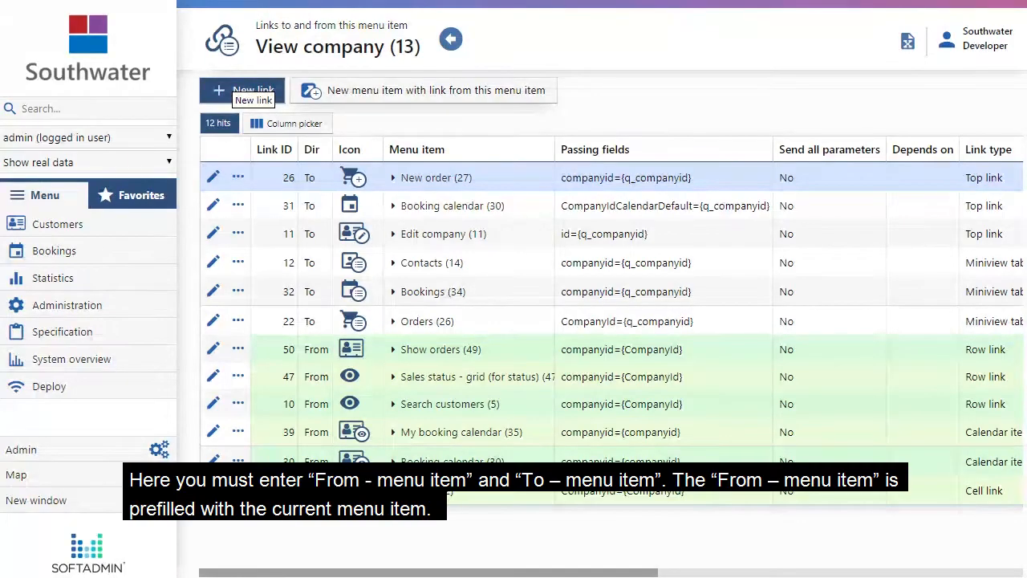
Examine the target menu item and link type fields of a new link from View company, and return to the company's detail view without saving.
{"action": "left_click", "coordinate": [223, 92]}
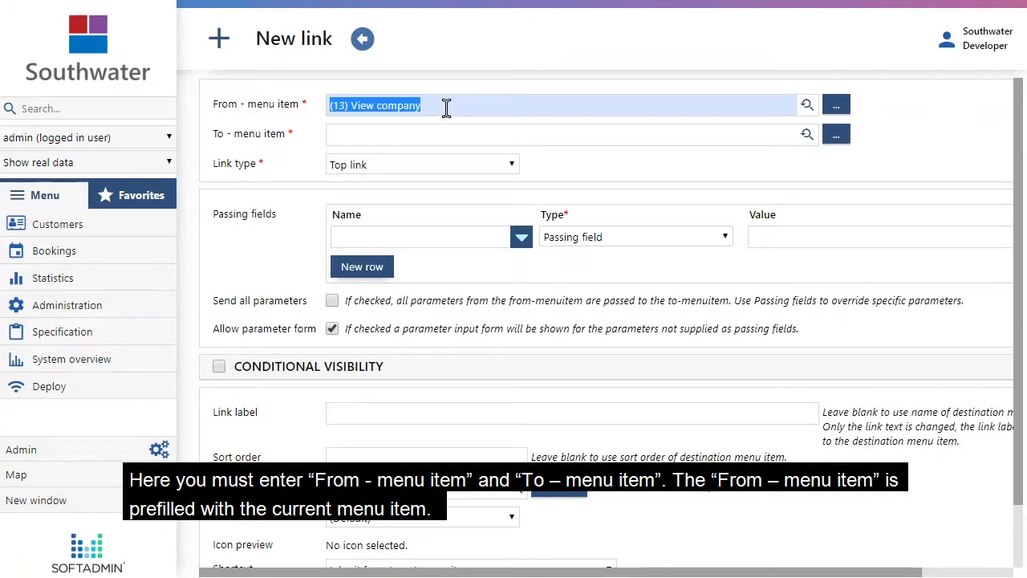
{"action": "left_click", "coordinate": [442, 134]}
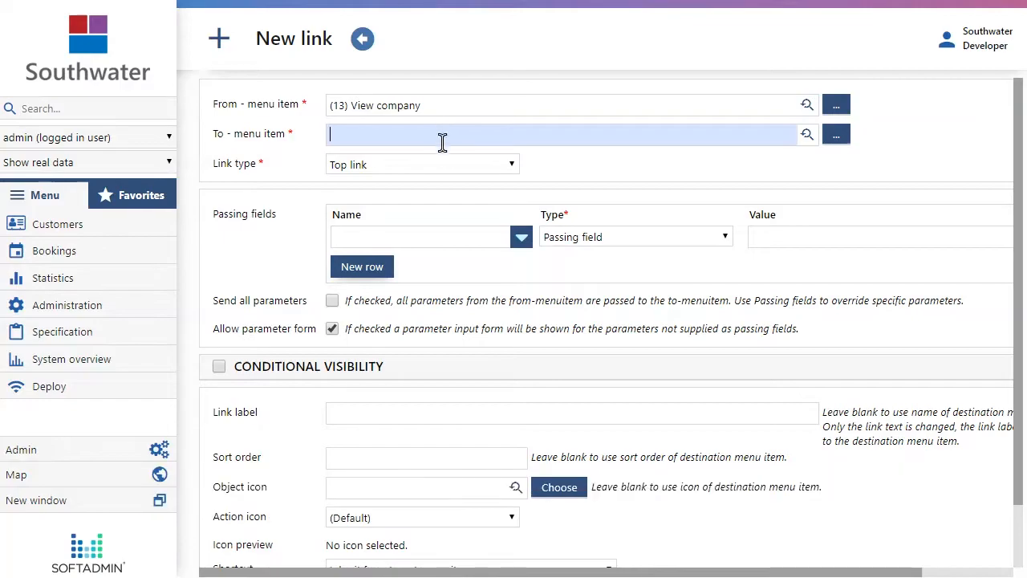
{"action": "left_click", "coordinate": [443, 171]}
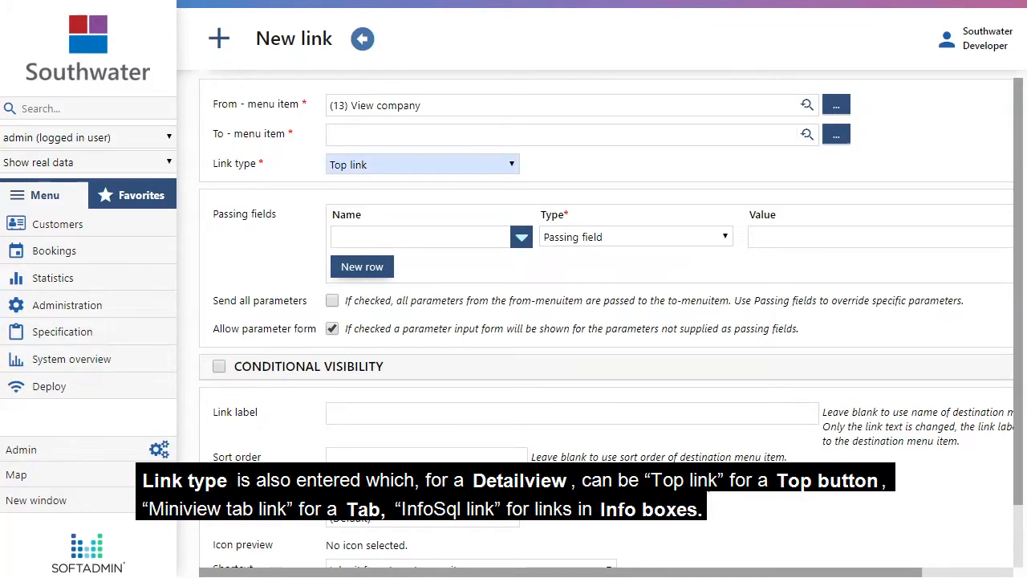
{"action": "left_click", "coordinate": [295, 44]}
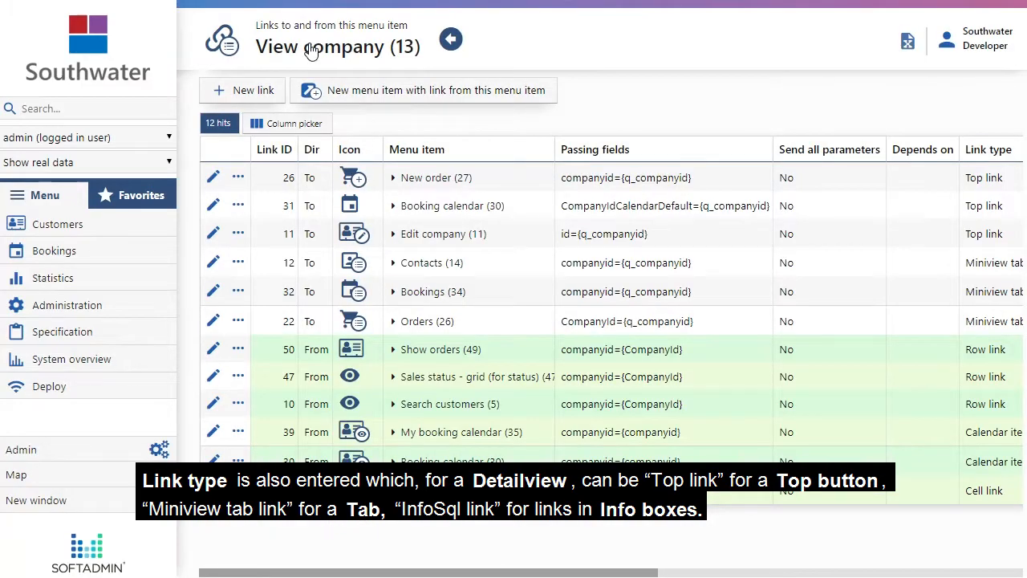
{"action": "left_click", "coordinate": [311, 48]}
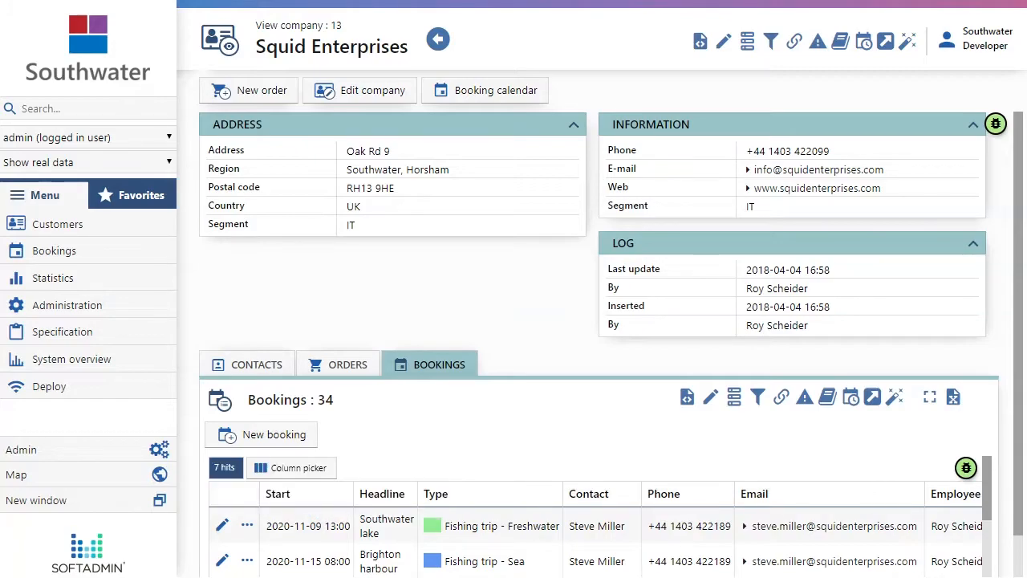
Open the View company menu item for editing and open its InfoSQL procedure Customer.Company_InfoSQL in Microsoft SQL Server Management Studio.
{"action": "left_click", "coordinate": [724, 42]}
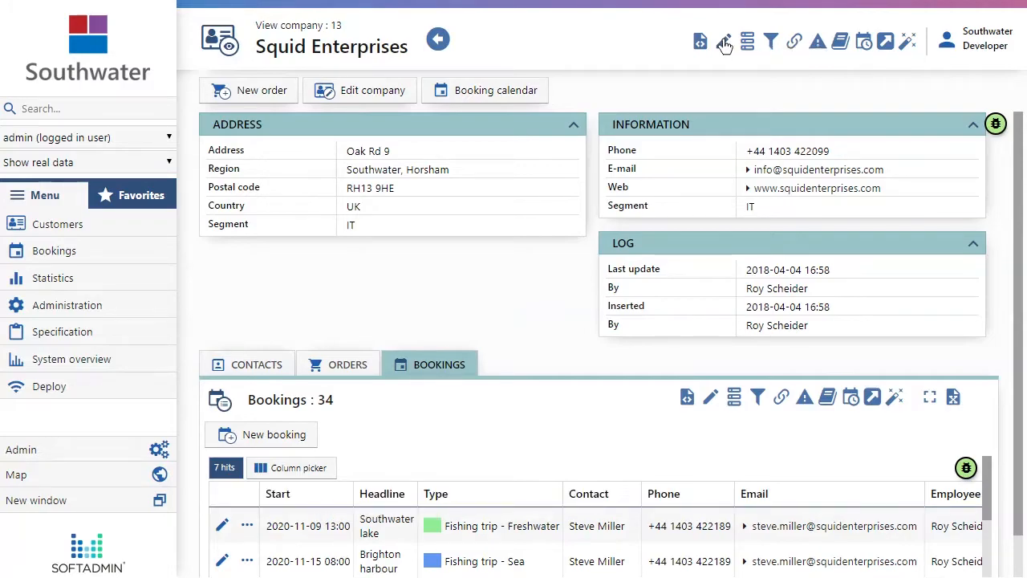
{"action": "scroll", "coordinate": [664, 201], "scroll_direction": "down", "scroll_amount": 3}
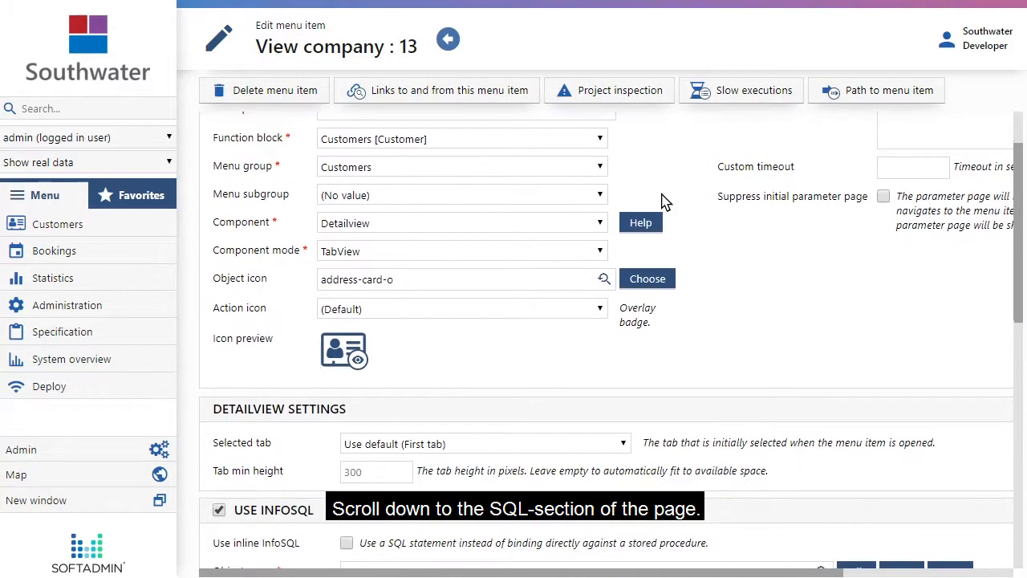
{"action": "scroll", "coordinate": [665, 201], "scroll_direction": "down", "scroll_amount": 1}
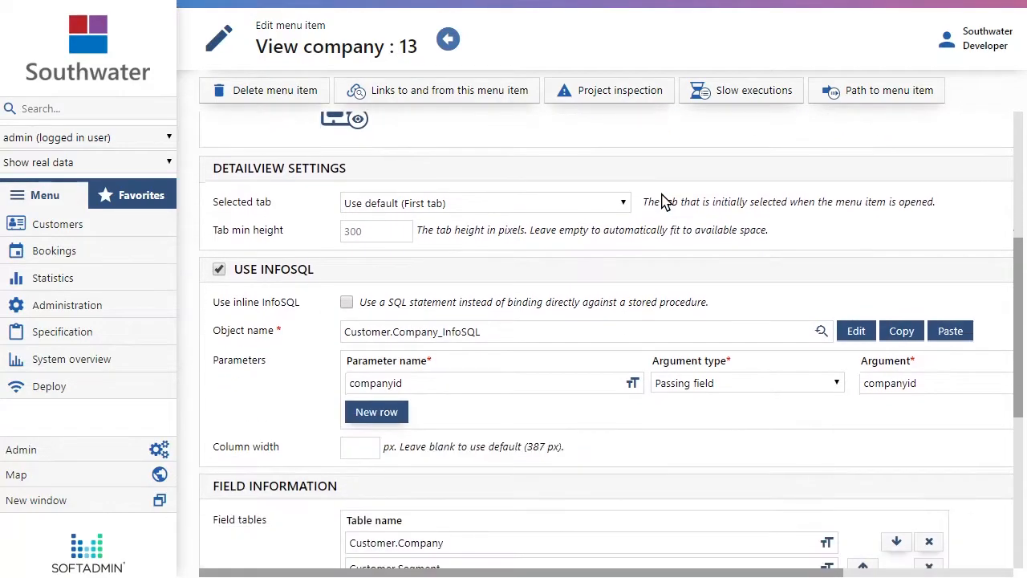
{"action": "left_click", "coordinate": [641, 333]}
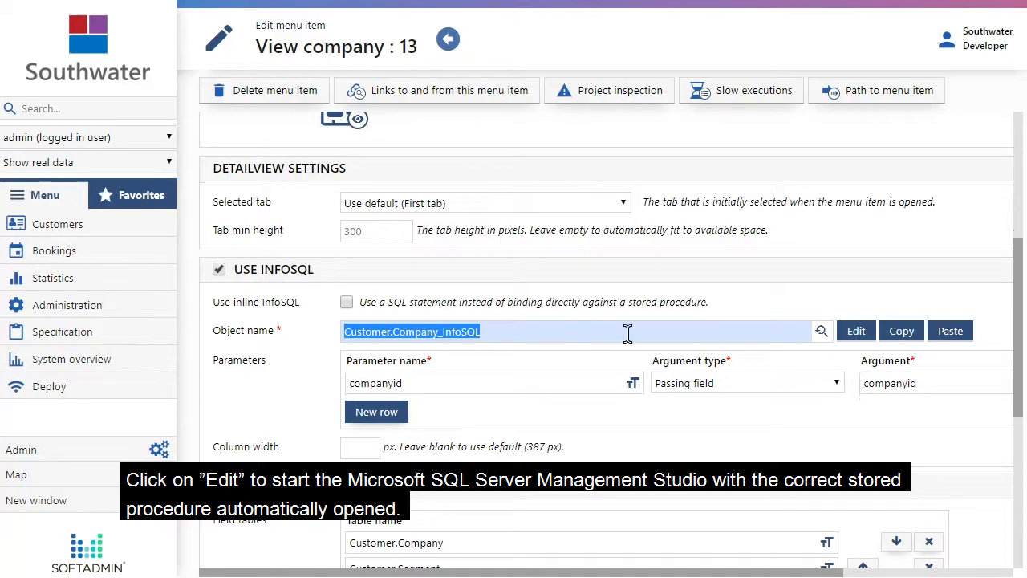
{"action": "left_click", "coordinate": [579, 385]}
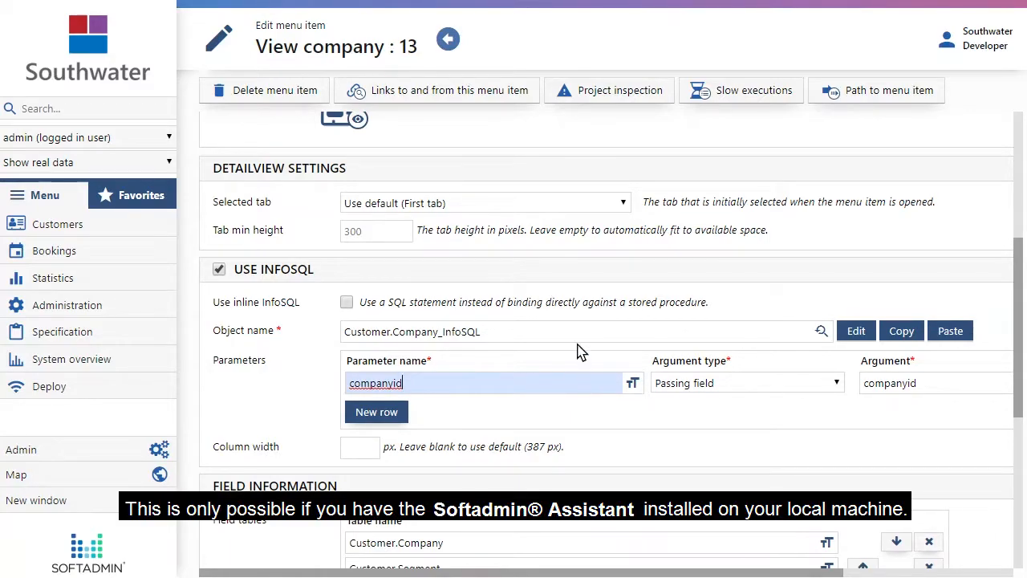
{"action": "left_click", "coordinate": [856, 331]}
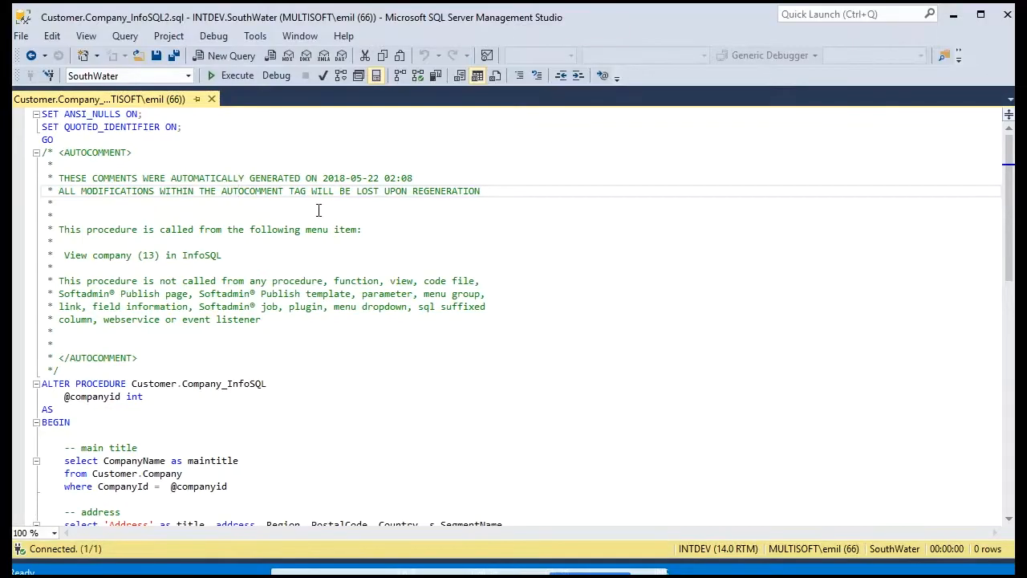
{"action": "left_click", "coordinate": [318, 210]}
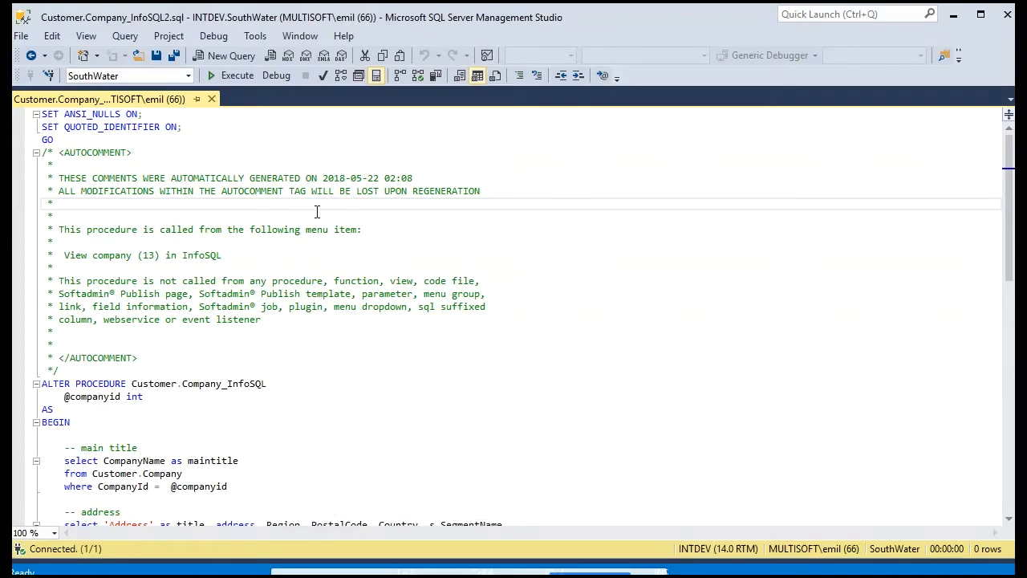
{"action": "scroll", "coordinate": [318, 211], "scroll_direction": "down", "scroll_amount": 2}
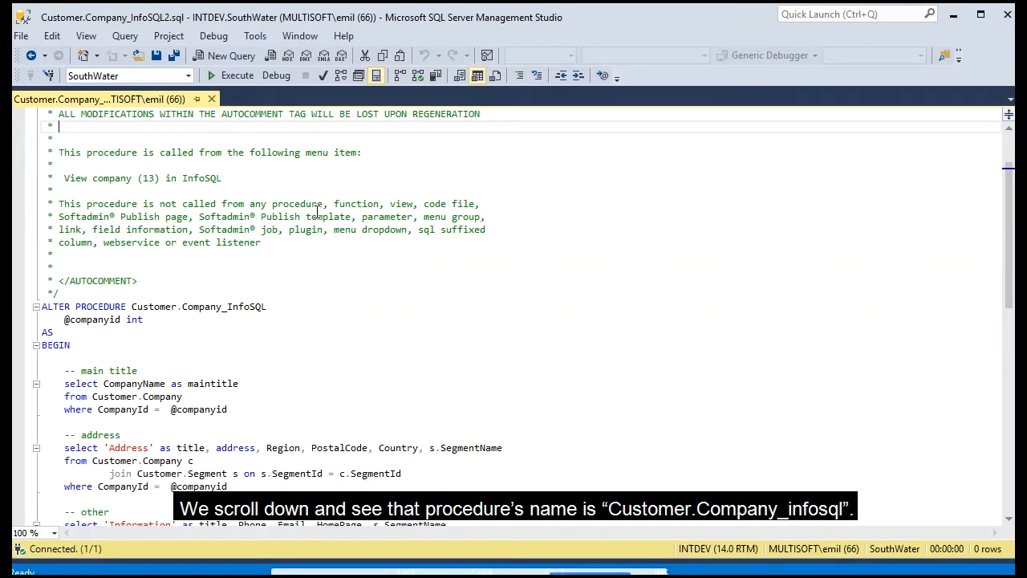
{"action": "scroll", "coordinate": [318, 211], "scroll_direction": "down", "scroll_amount": 3}
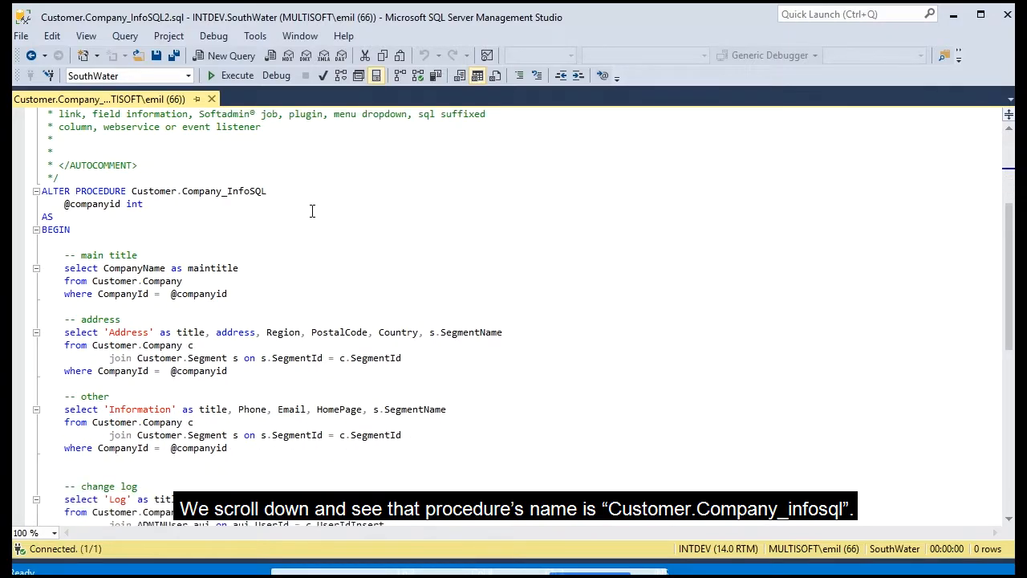
{"action": "left_click", "coordinate": [277, 193]}
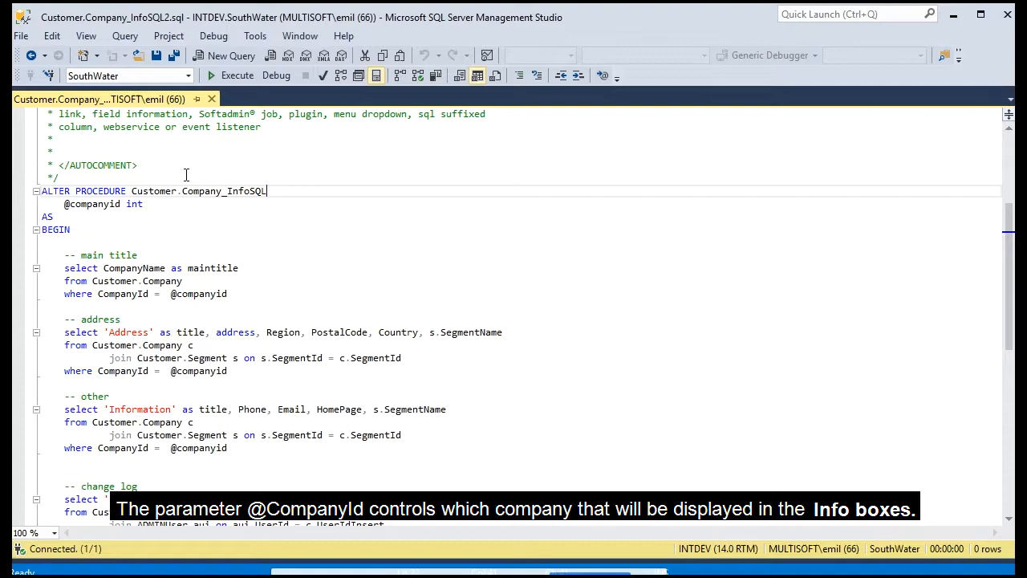
{"action": "double_click", "coordinate": [98, 205]}
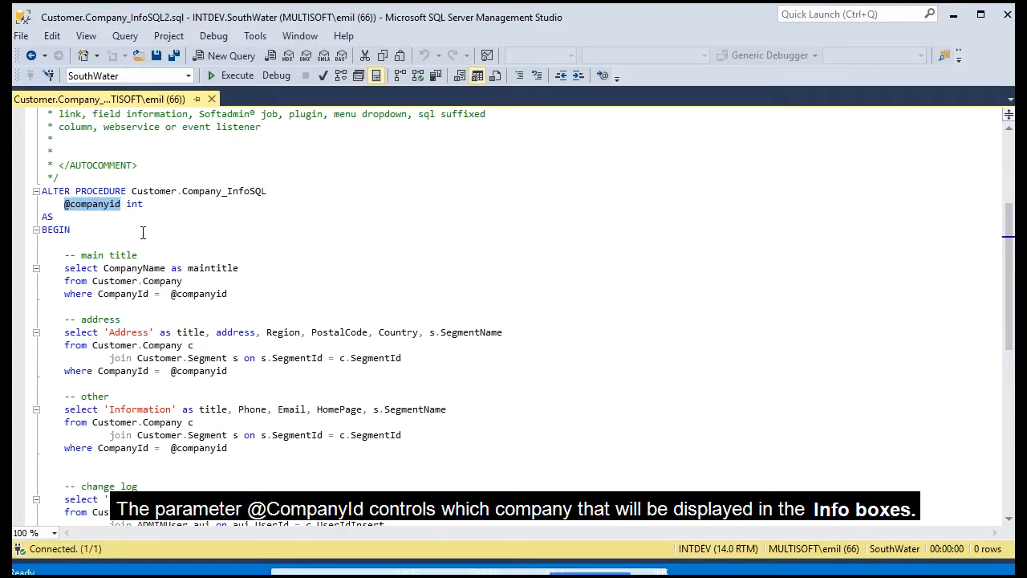
{"action": "left_click", "coordinate": [142, 242]}
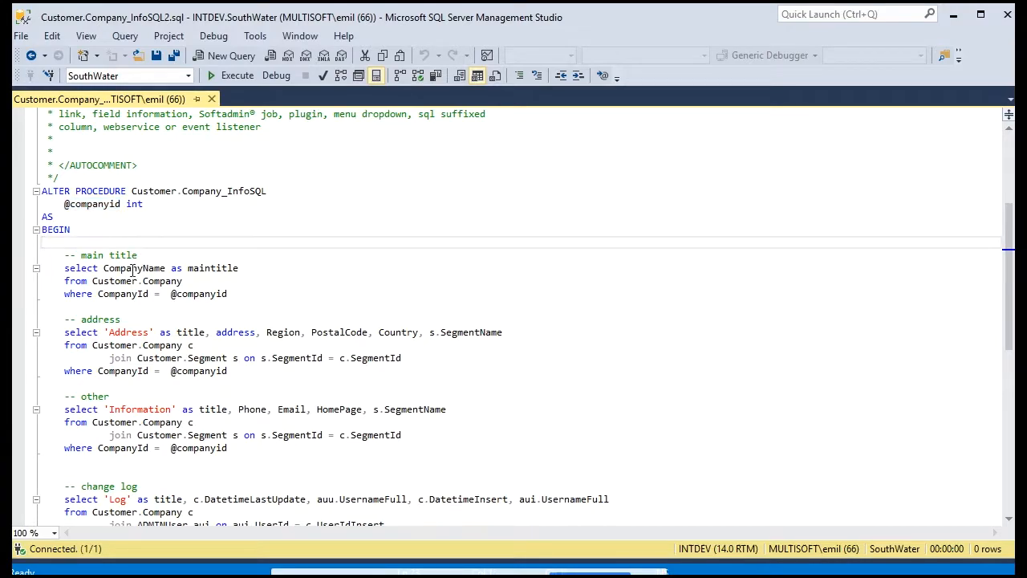
Examine the procedure's SELECT statements for the main title and the Address, Information and Log info boxes, noting the reserved maintitle and title columns.
{"action": "double_click", "coordinate": [217, 268]}
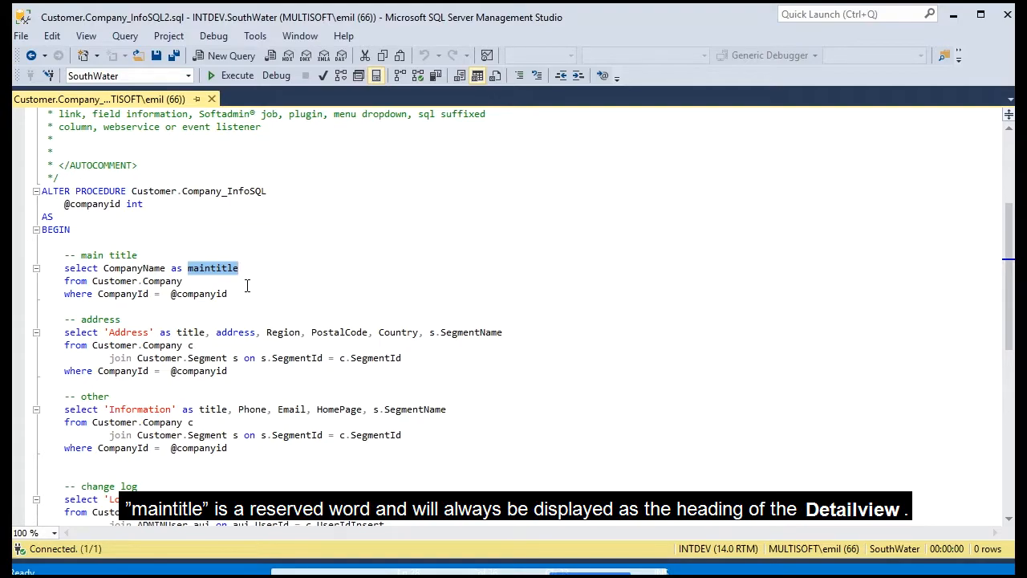
{"action": "left_click", "coordinate": [247, 287]}
{"action": "left_click", "coordinate": [245, 319]}
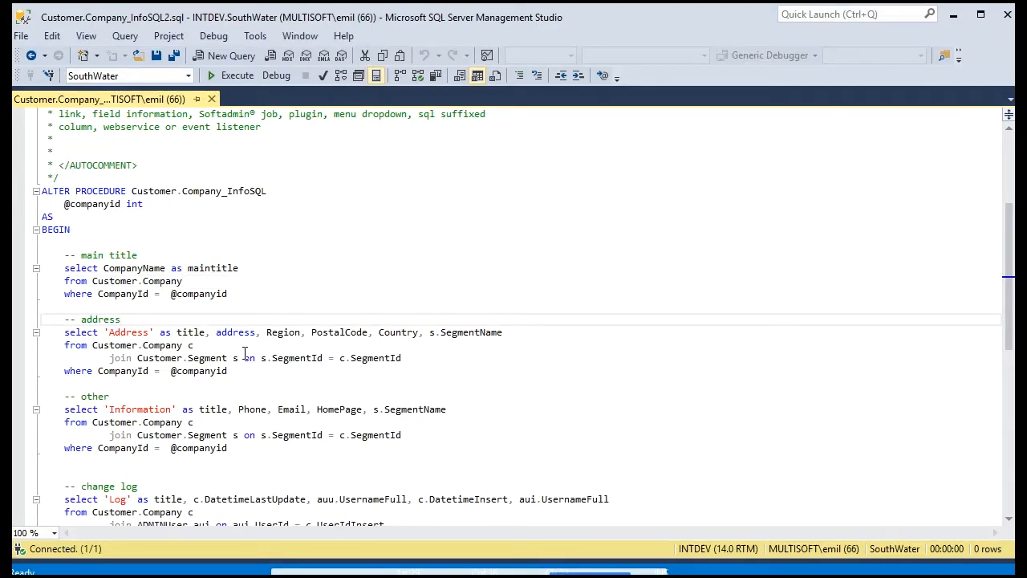
{"action": "double_click", "coordinate": [191, 332]}
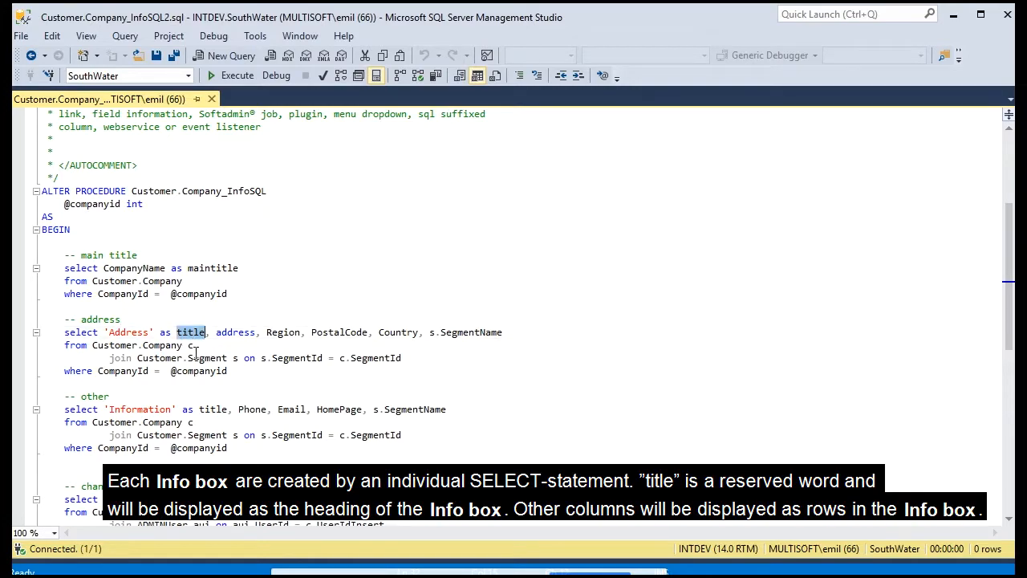
{"action": "left_click", "coordinate": [237, 332]}
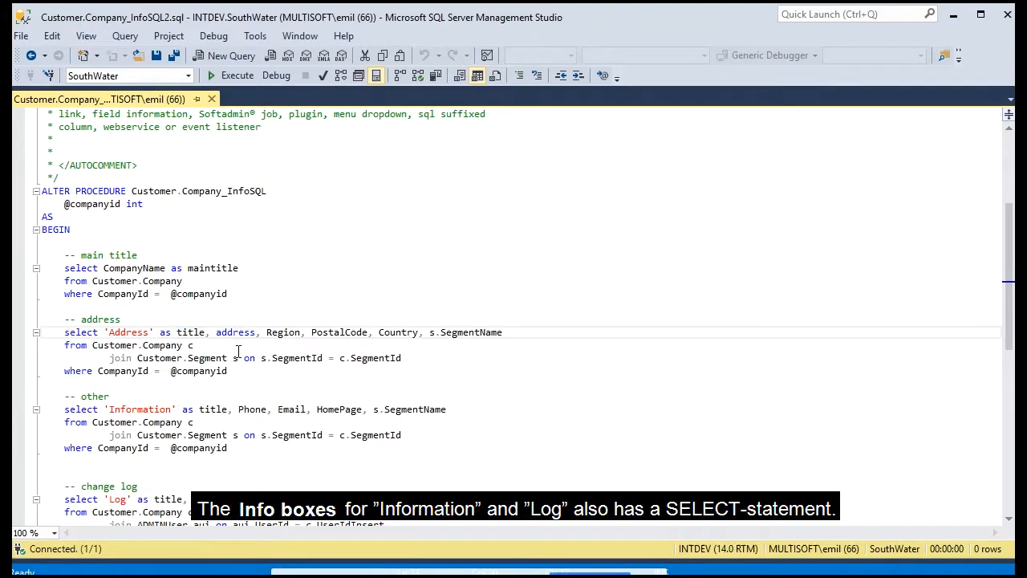
{"action": "left_click", "coordinate": [335, 333]}
{"action": "left_click", "coordinate": [390, 332]}
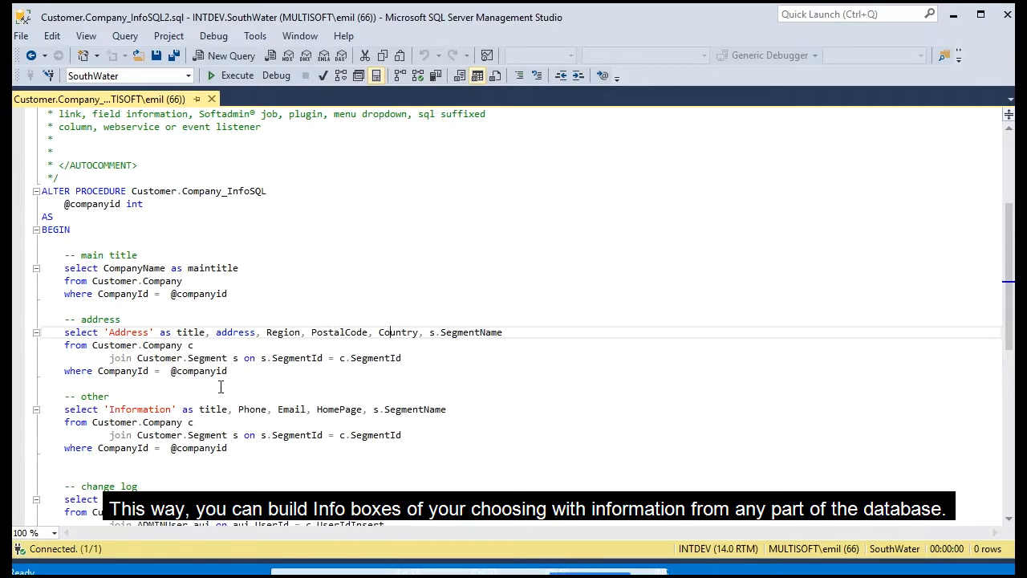
{"action": "double_click", "coordinate": [210, 410]}
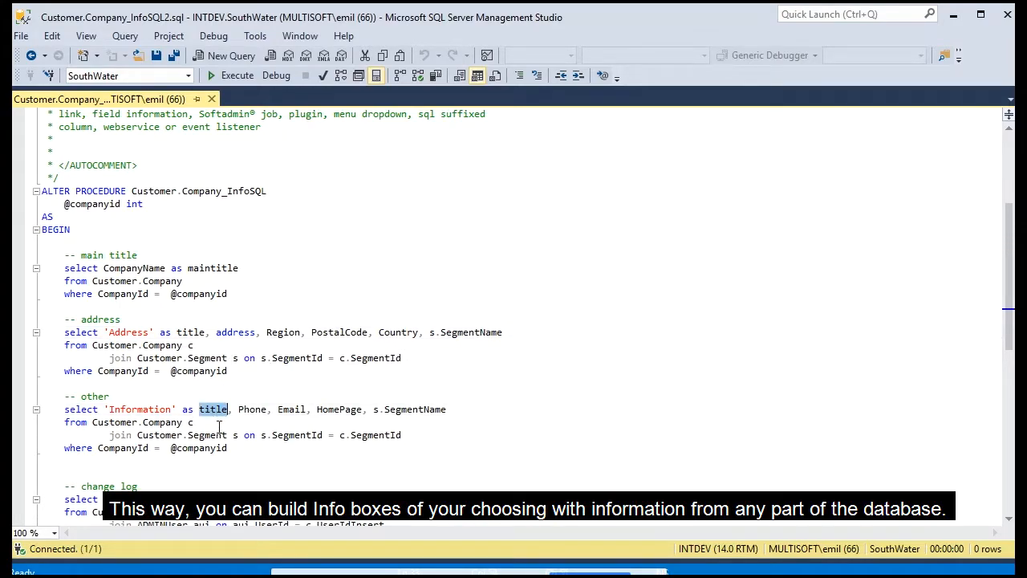
{"action": "scroll", "coordinate": [219, 427], "scroll_direction": "down", "scroll_amount": 3}
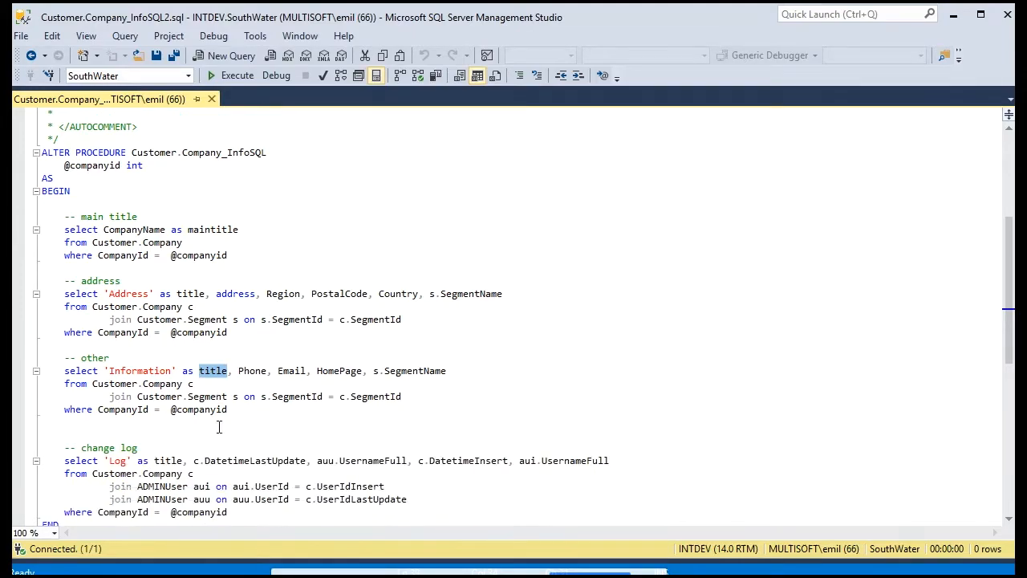
Examine the change log SELECT statement that builds the Log info box, noting its title column.
{"action": "scroll", "coordinate": [219, 427], "scroll_direction": "down", "scroll_amount": 1}
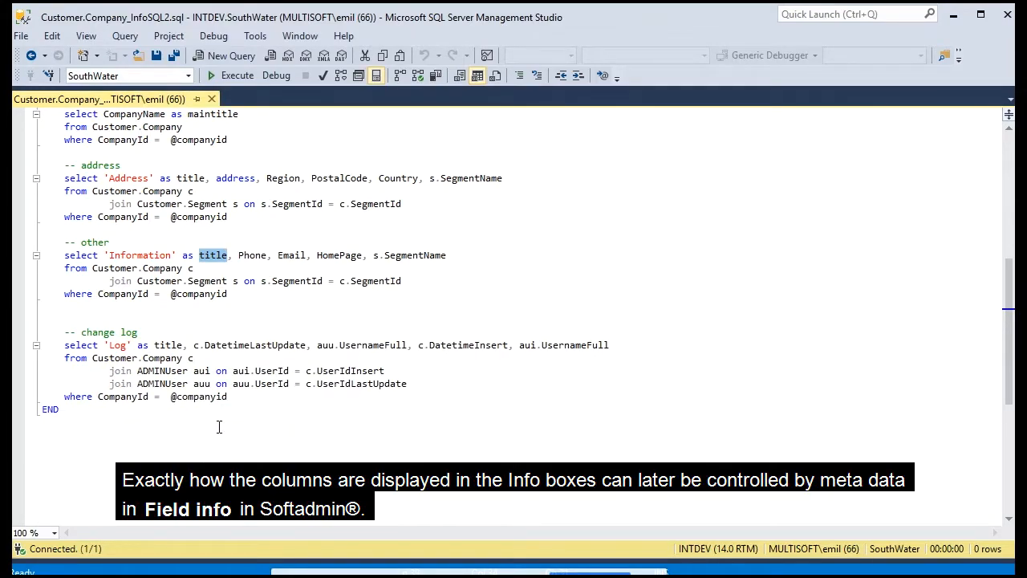
{"action": "double_click", "coordinate": [166, 345]}
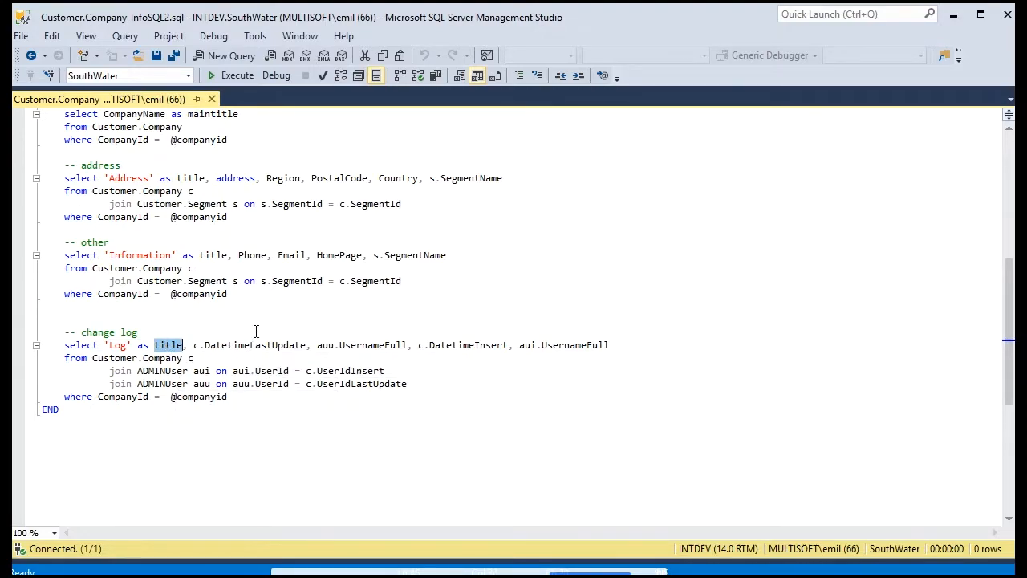
{"action": "left_click", "coordinate": [255, 332]}
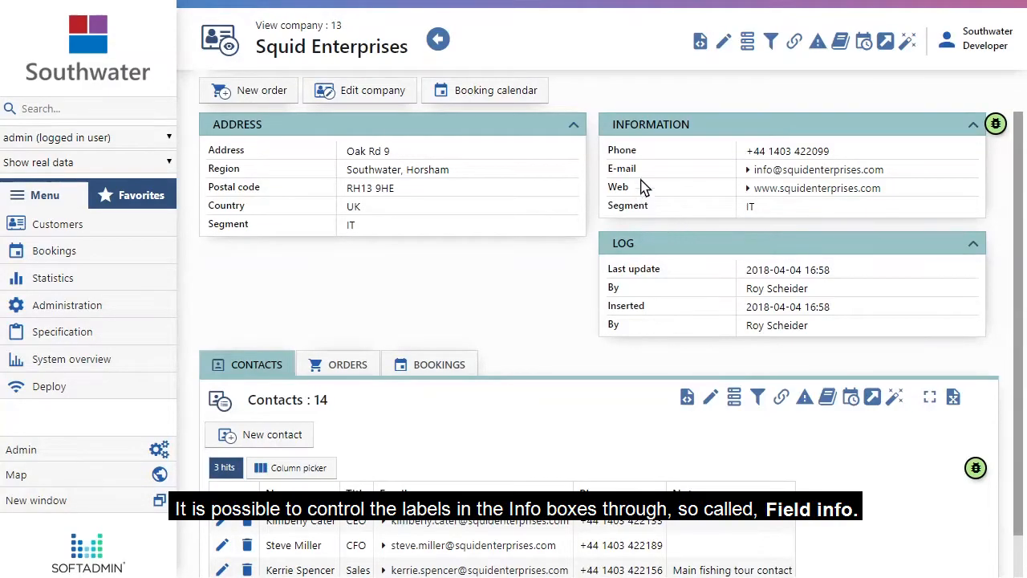
In Softadmin, edit the field information of the company's Address field, set its field label to "Address 2" and save.
{"action": "right_click", "coordinate": [225, 157]}
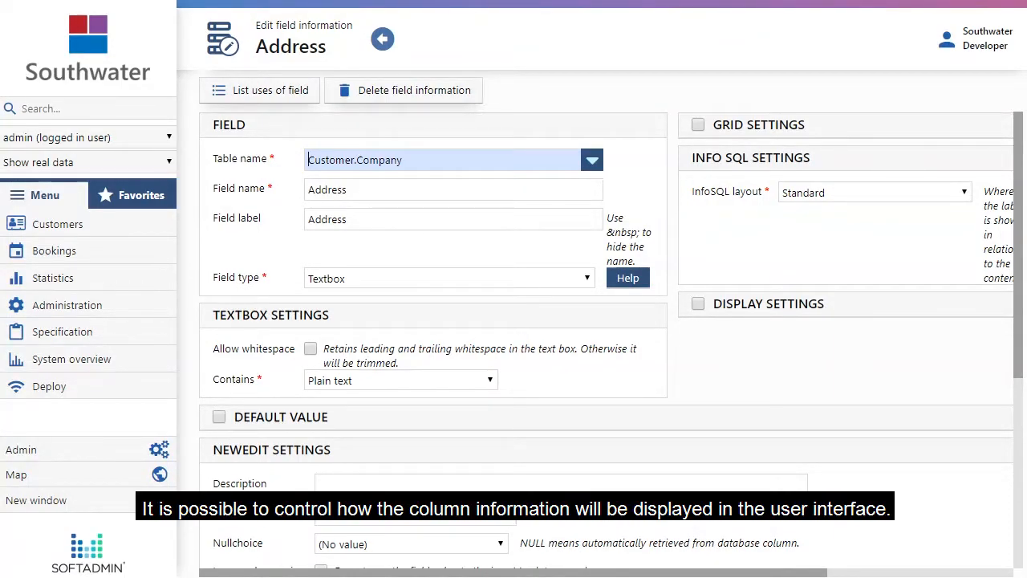
{"action": "left_click", "coordinate": [350, 219]}
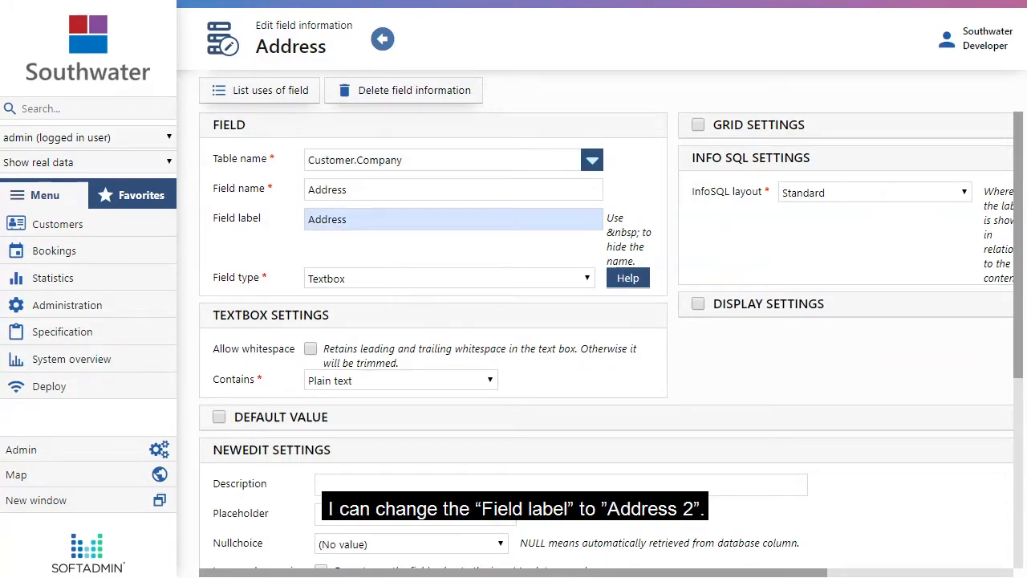
{"action": "type", "text": "2"}
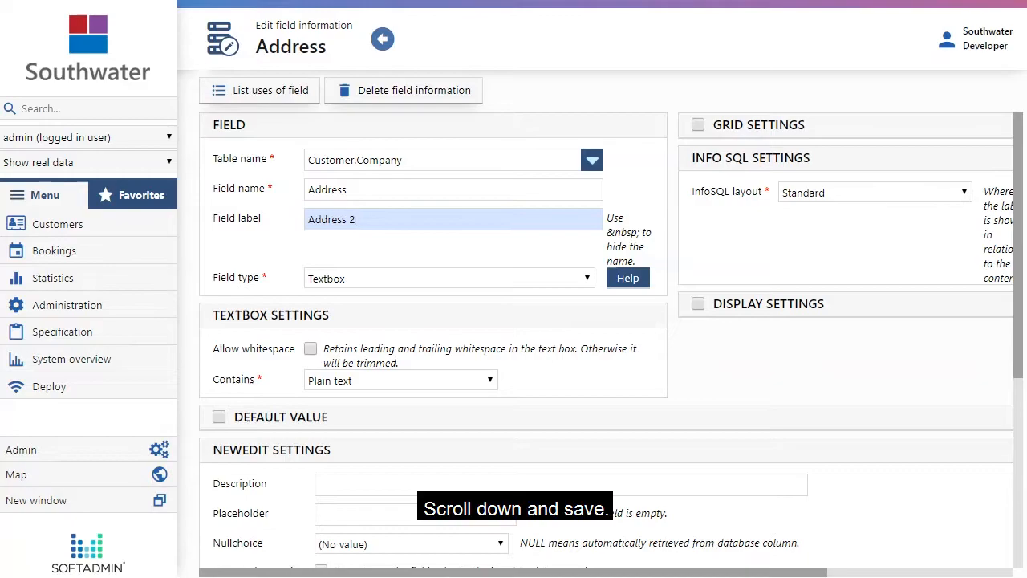
{"action": "scroll", "coordinate": [233, 551], "scroll_direction": "down", "scroll_amount": 5}
{"action": "left_click", "coordinate": [234, 552]}
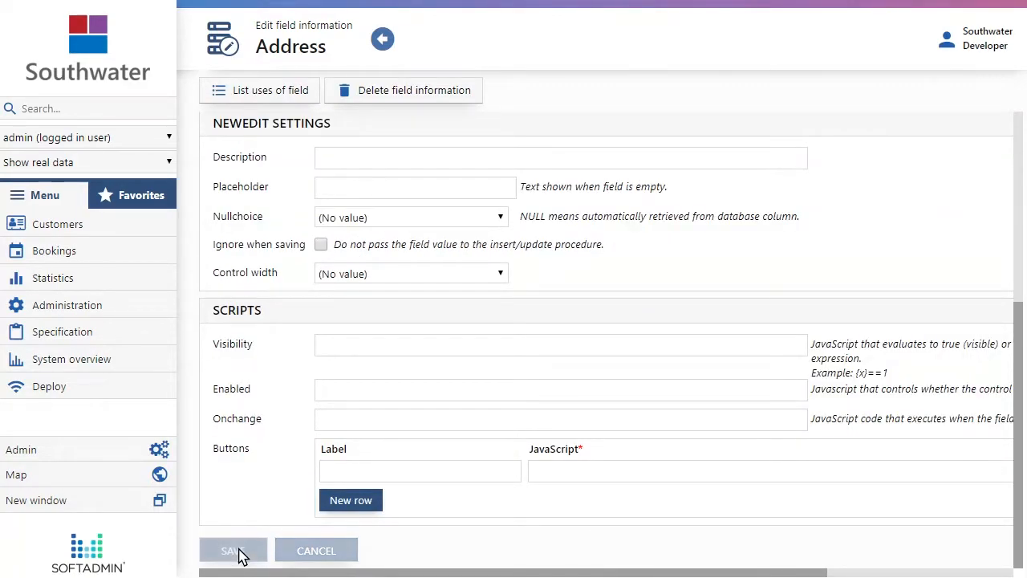
{"action": "left_click_drag", "start_coordinate": [285, 149], "coordinate": [210, 150]}
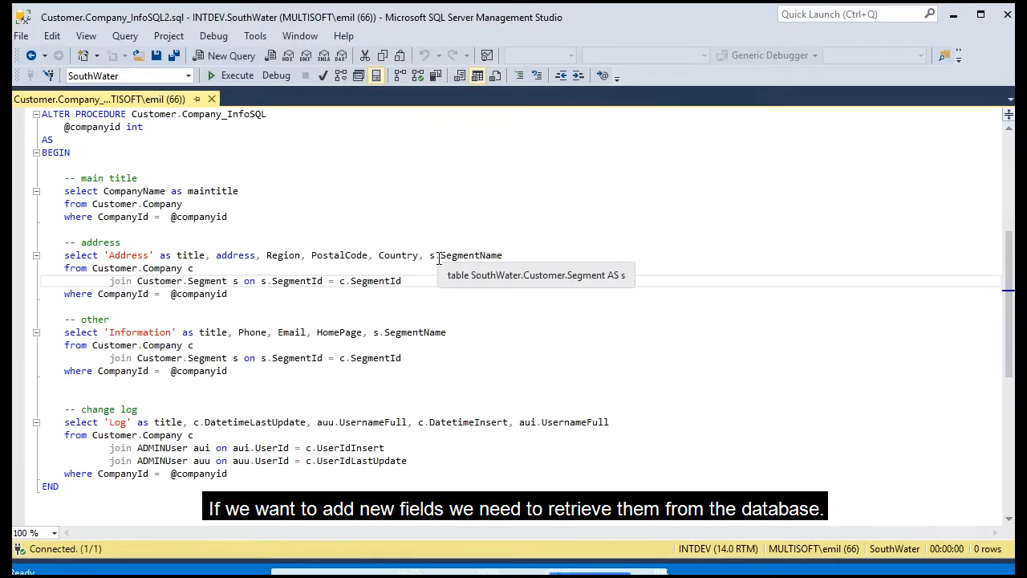
In SQL Server Management Studio, add the column 'Example' as Dummy to the address SELECT in Customer.Company_InfoSQL and execute the procedure script.
{"action": "left_click", "coordinate": [507, 255]}
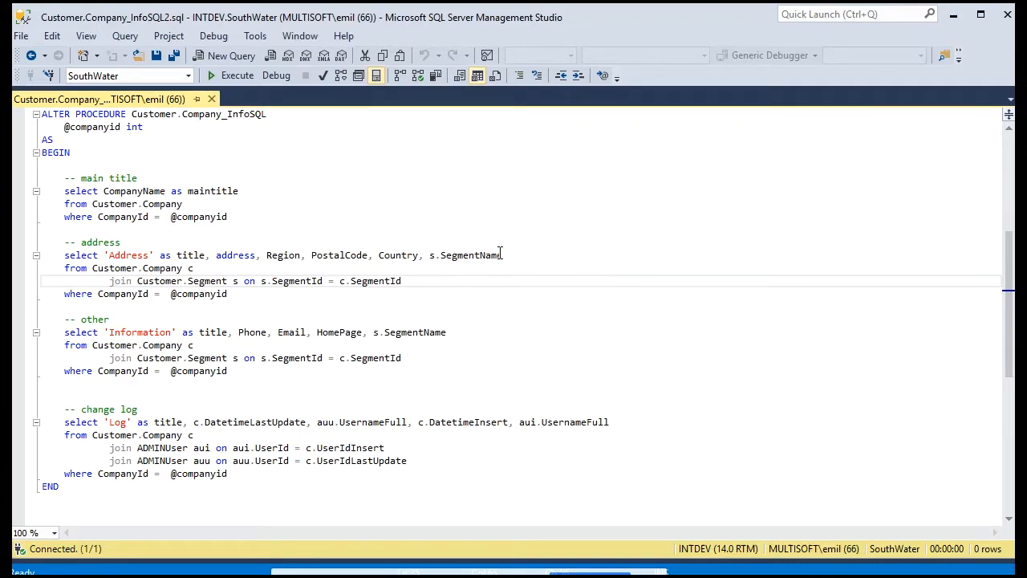
{"action": "type", "text": ", '"}
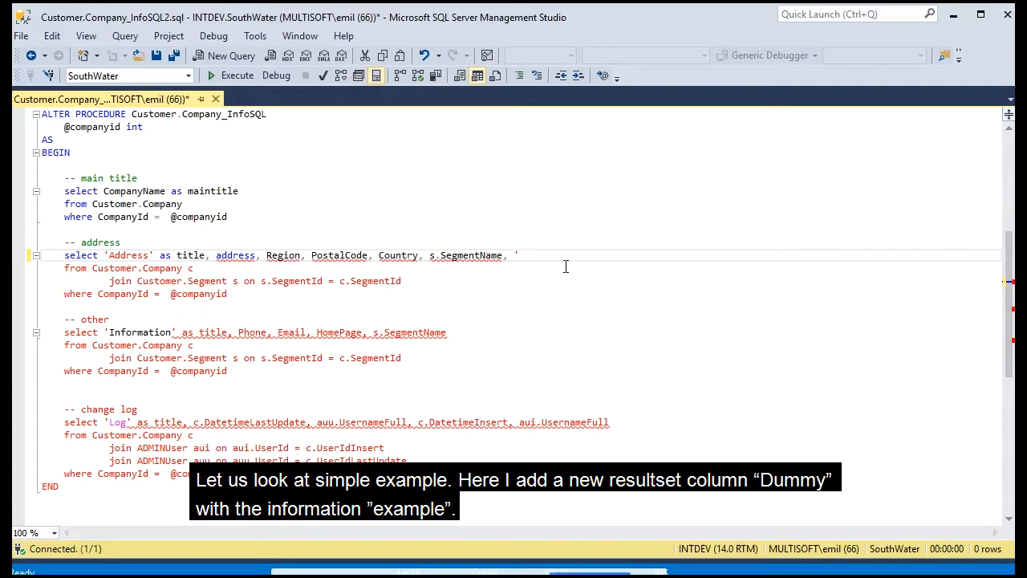
{"action": "type", "text": "Example' as Dummy"}
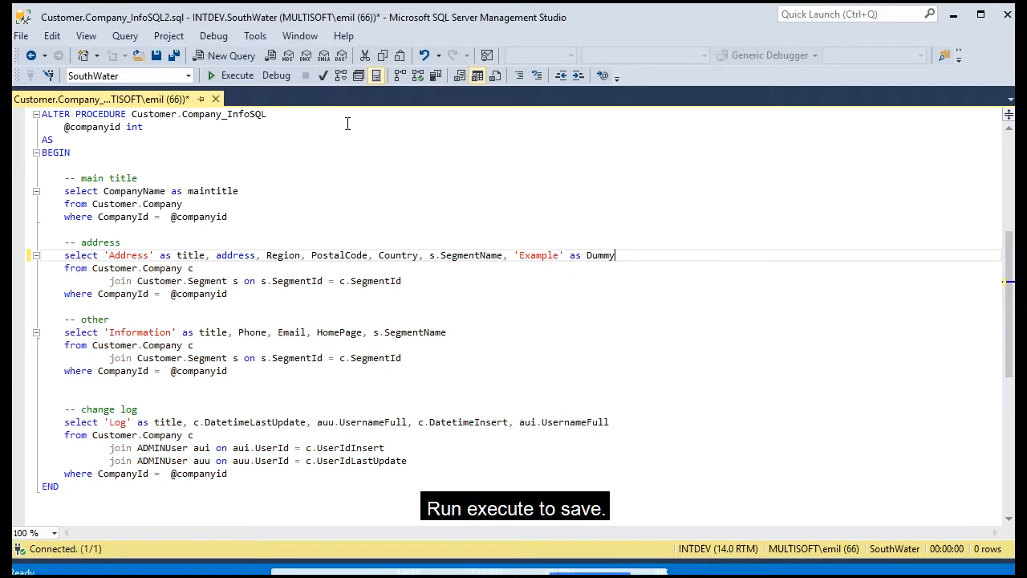
{"action": "left_click", "coordinate": [235, 76]}
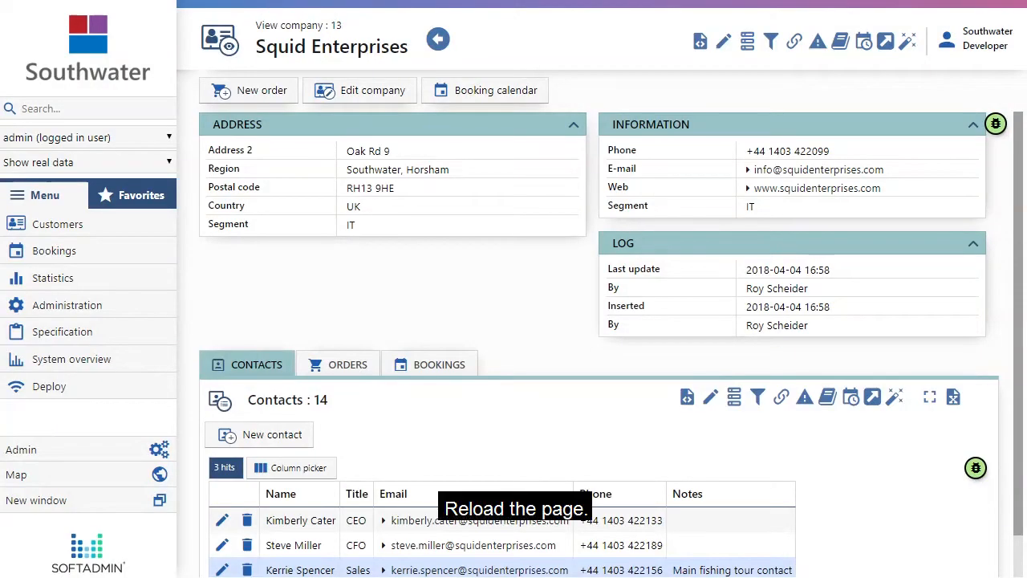
Reload the company's detail view in Softadmin and examine the label of the Dummy field in the Address info box.
{"action": "key", "text": "F5"}
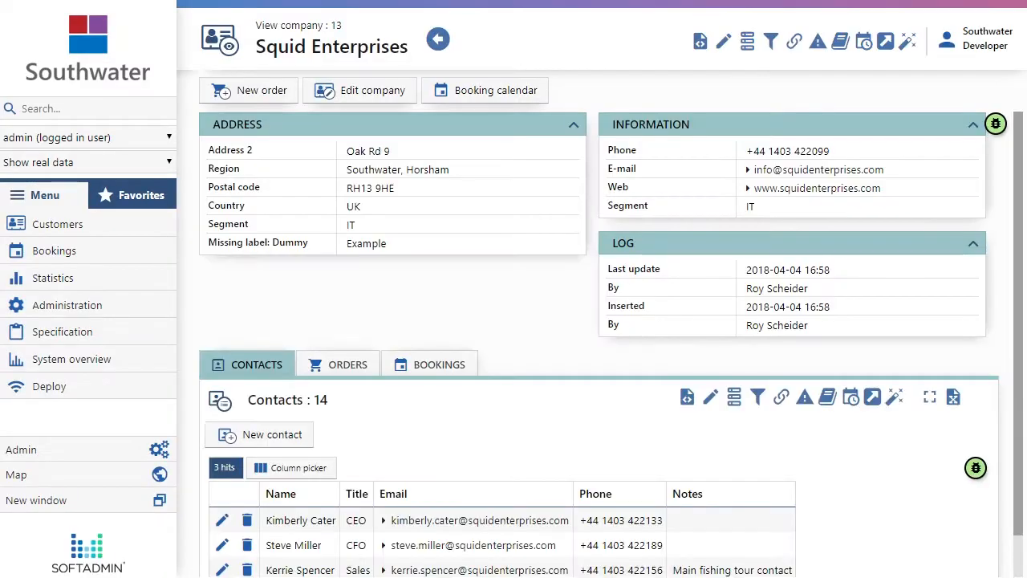
{"action": "left_click_drag", "start_coordinate": [411, 248], "coordinate": [272, 244]}
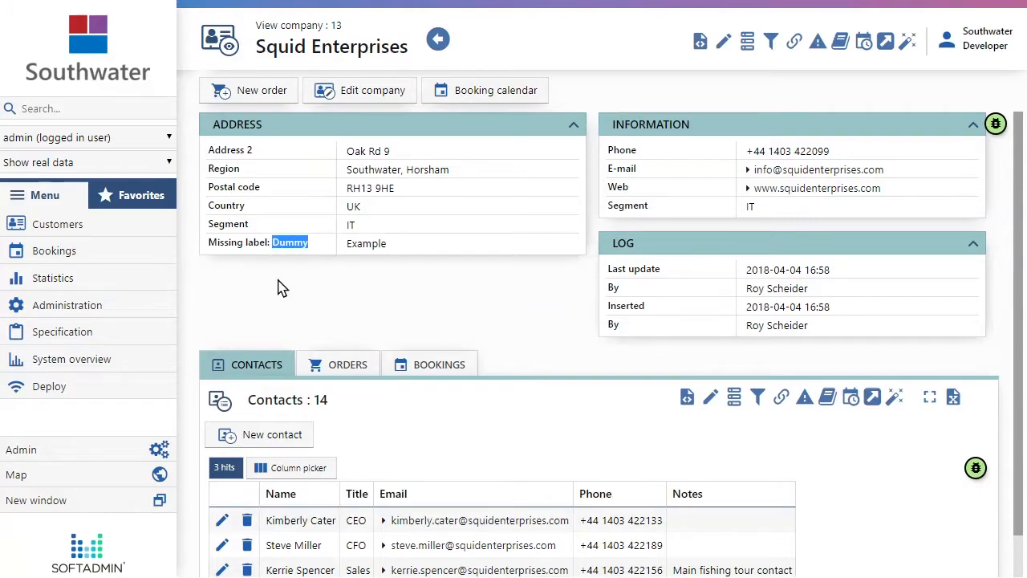
{"action": "left_click_drag", "start_coordinate": [207, 243], "coordinate": [270, 248]}
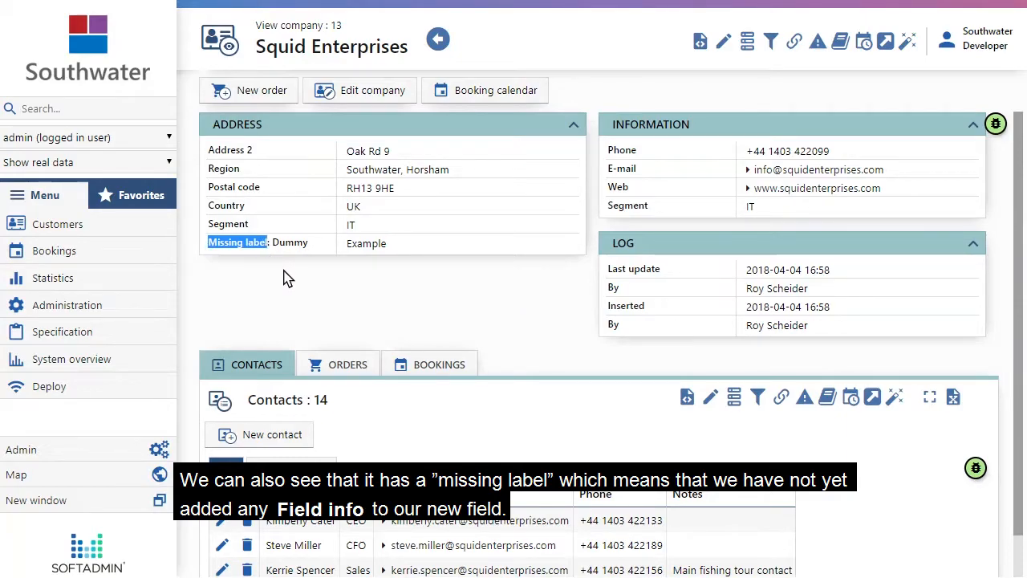
Open new field information for the Dummy field, examine its field label setting, and return to the company's detail view without saving.
{"action": "right_click", "coordinate": [293, 245]}
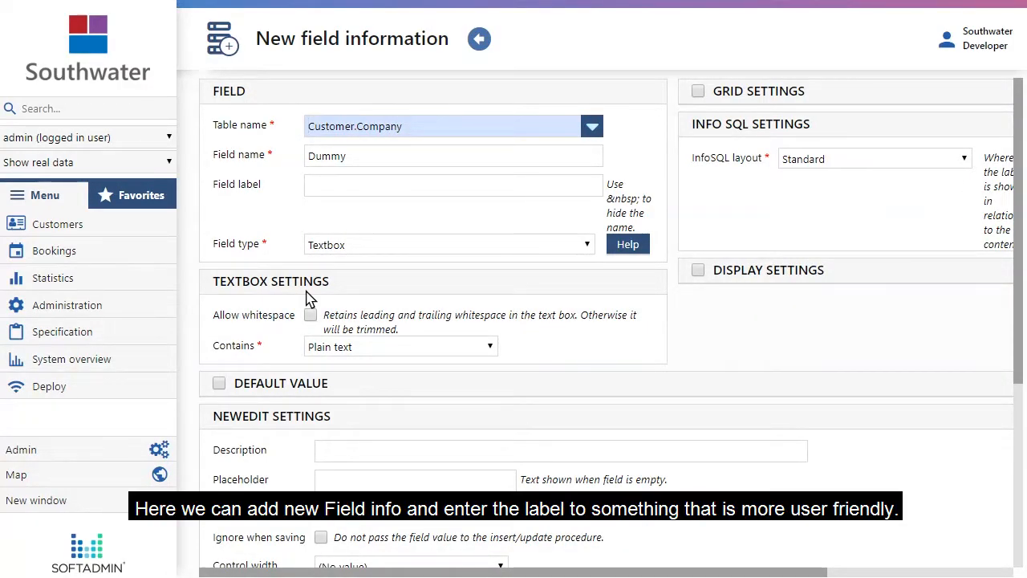
{"action": "left_click", "coordinate": [329, 188]}
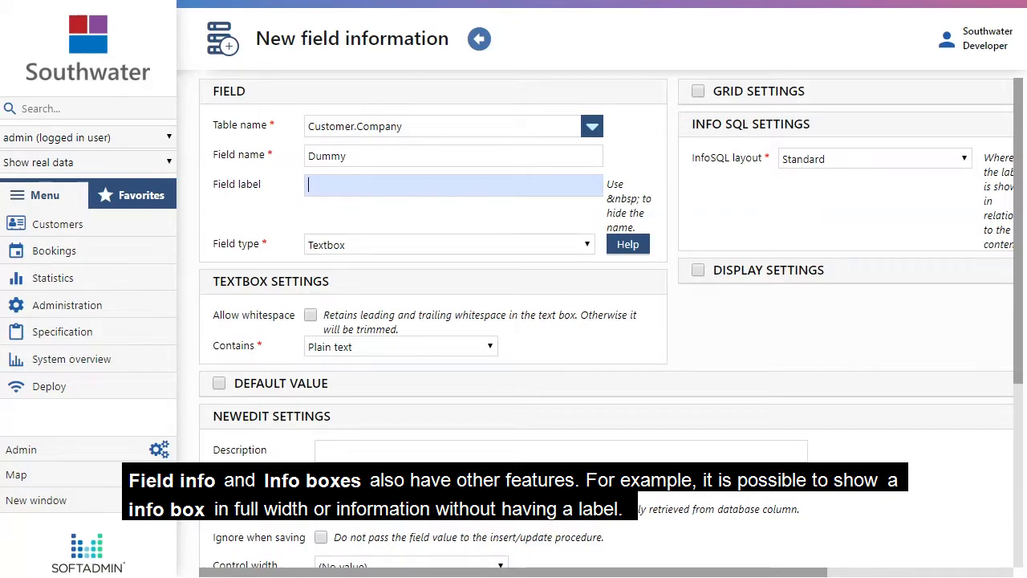
{"action": "left_click", "coordinate": [479, 38]}
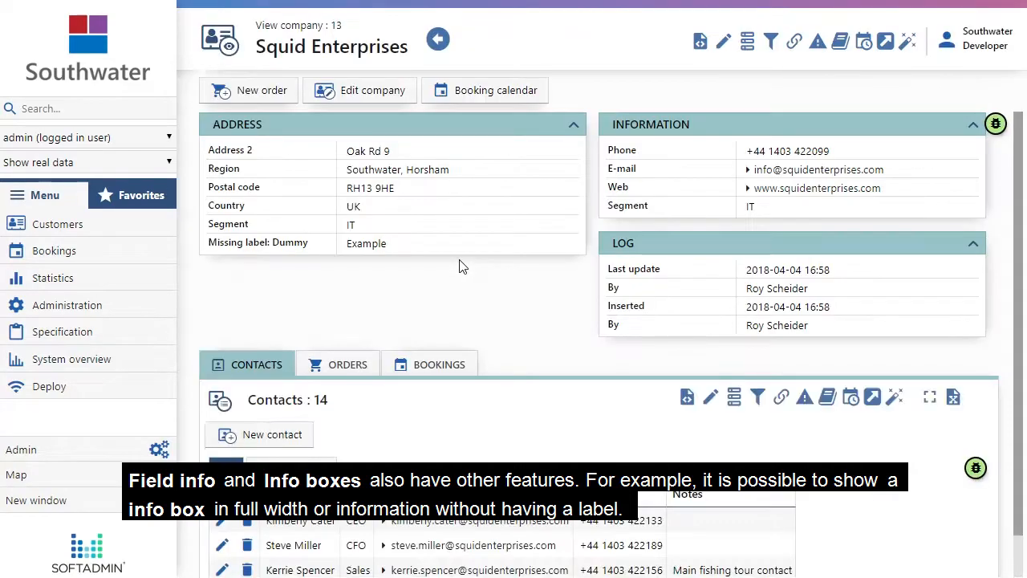